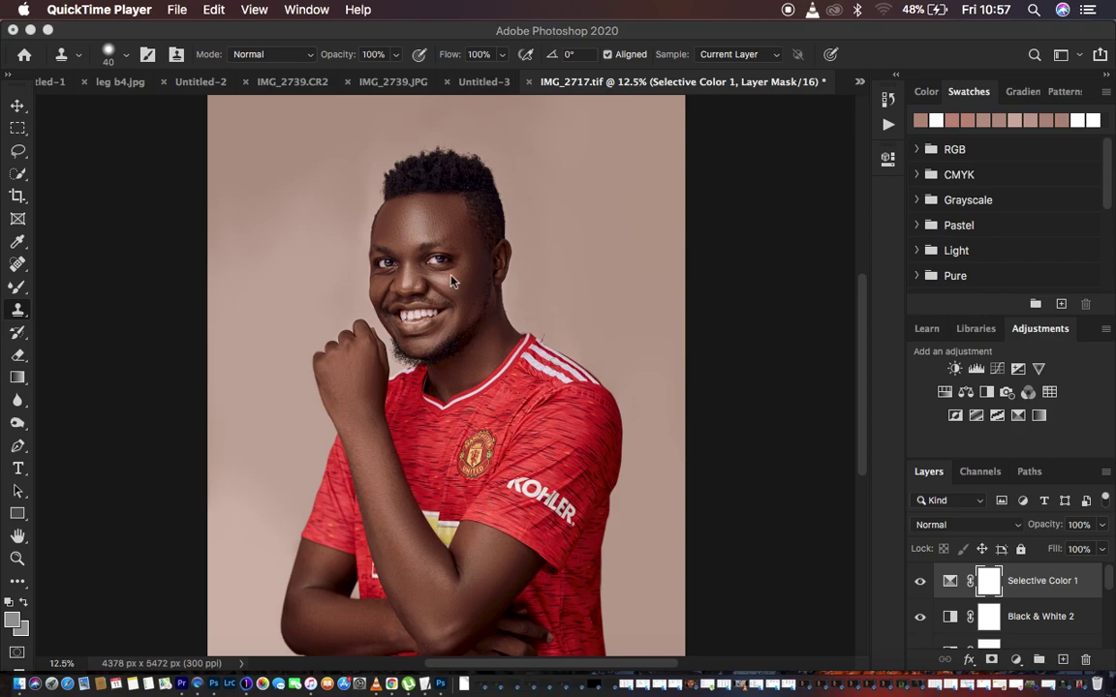
# Open the legacy Save for Web export settings for the portrait image
pyautogui.click(754, 361)
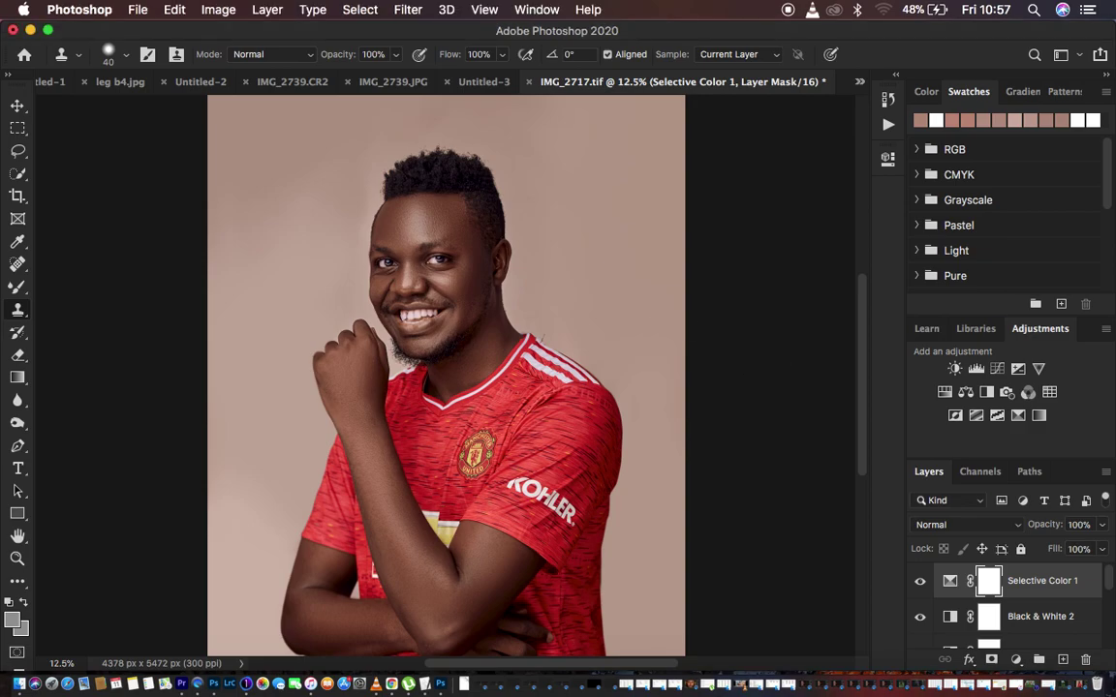
pyautogui.click(139, 10)
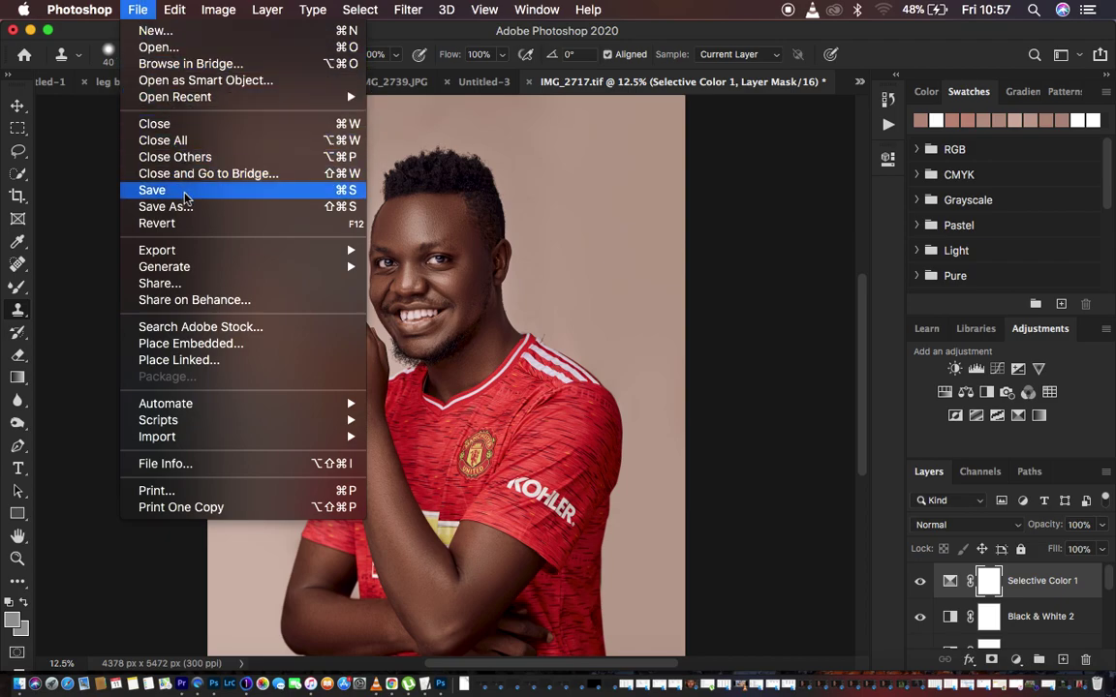
pyautogui.moveTo(215, 260)
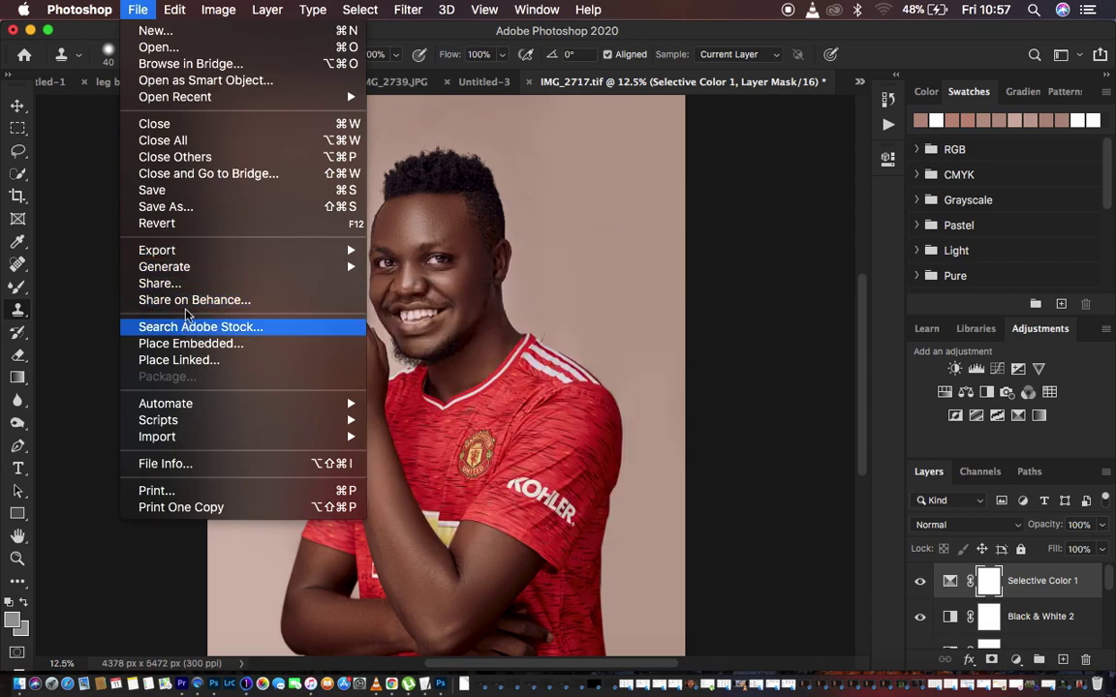
pyautogui.moveTo(182, 271)
pyautogui.moveTo(172, 248)
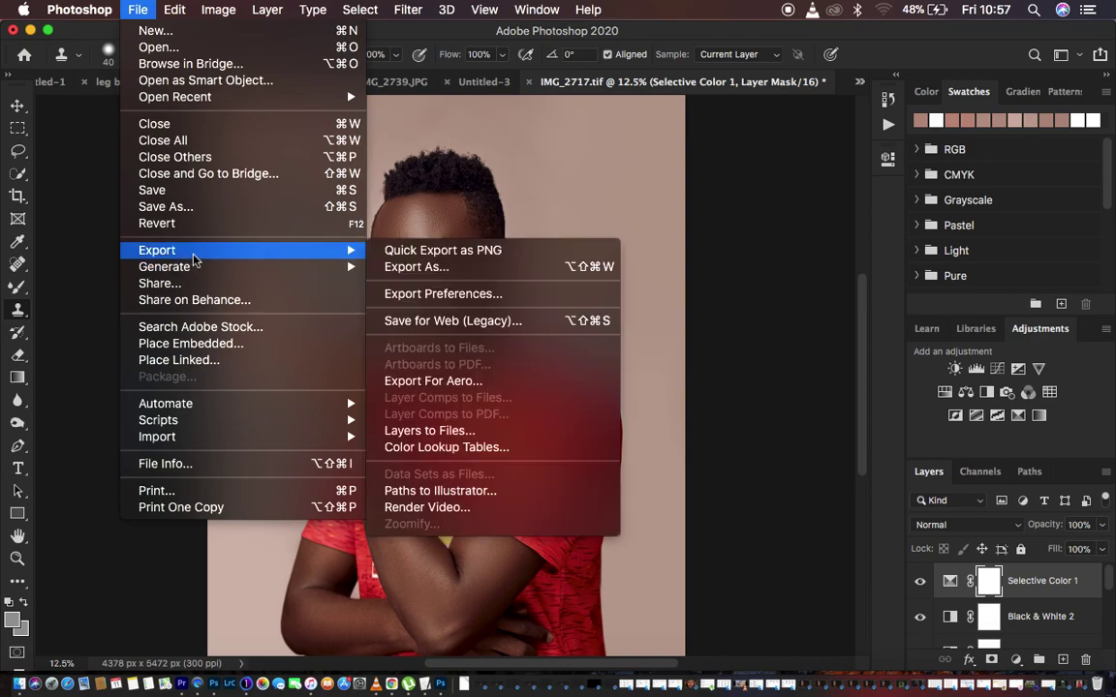
pyautogui.click(494, 321)
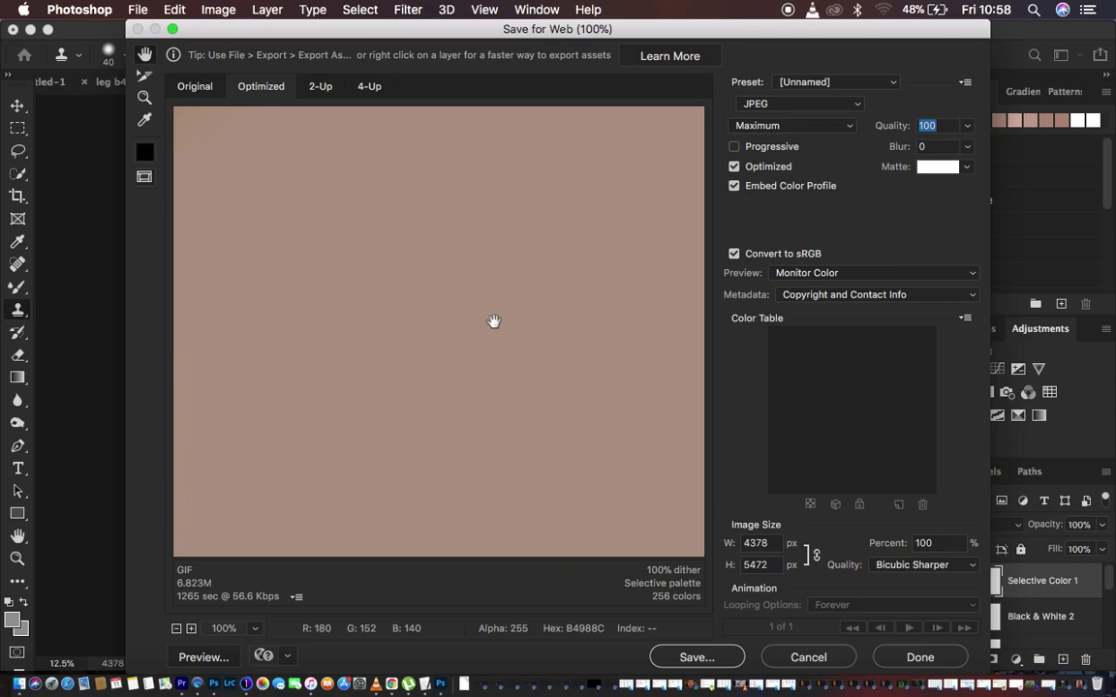
# Fit the image in the export preview, enlarge the face to 25%, and compare the original with the optimized version
pyautogui.press('super+0')
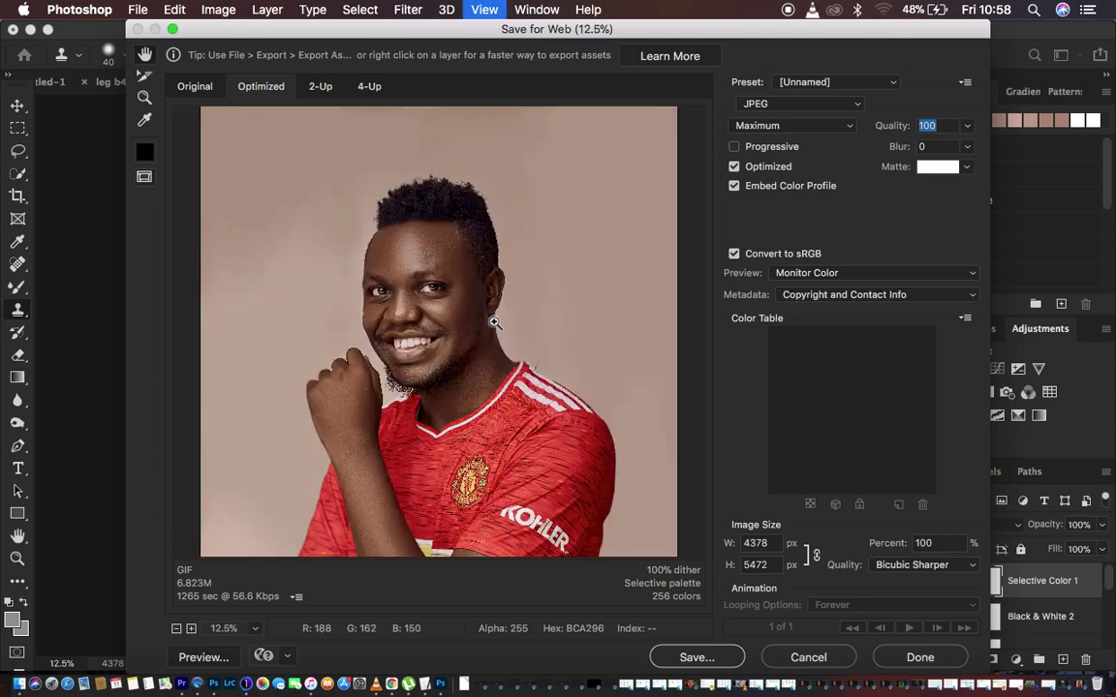
pyautogui.click(494, 322)
pyautogui.click(494, 321)
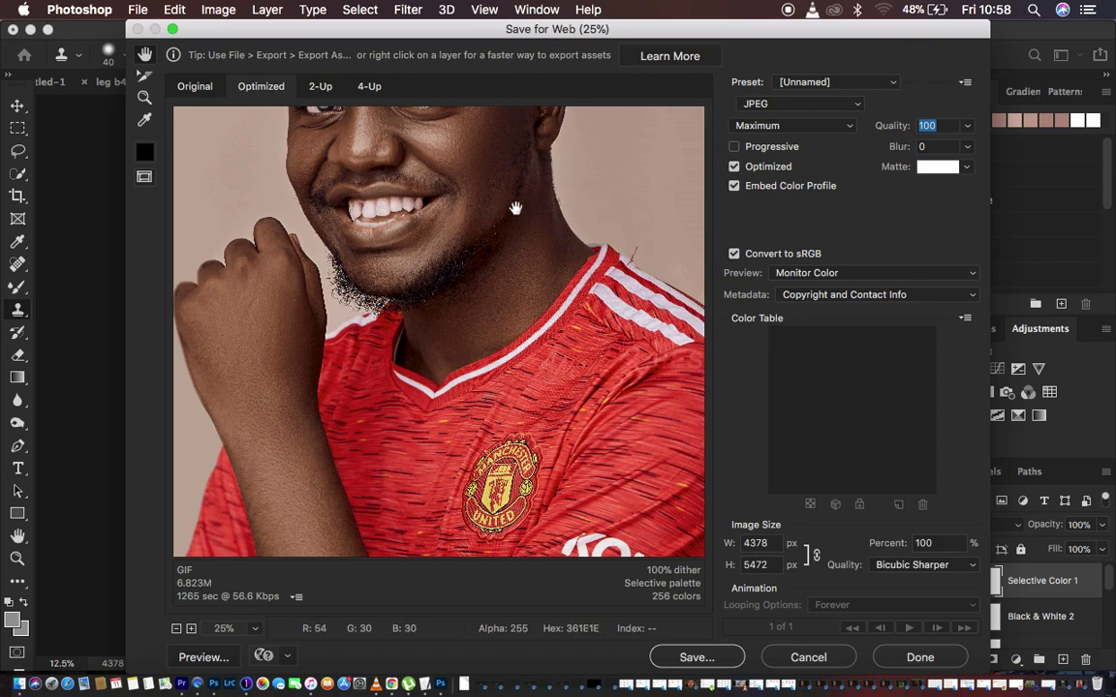
pyautogui.moveTo(501, 181); pyautogui.dragTo(560, 386)
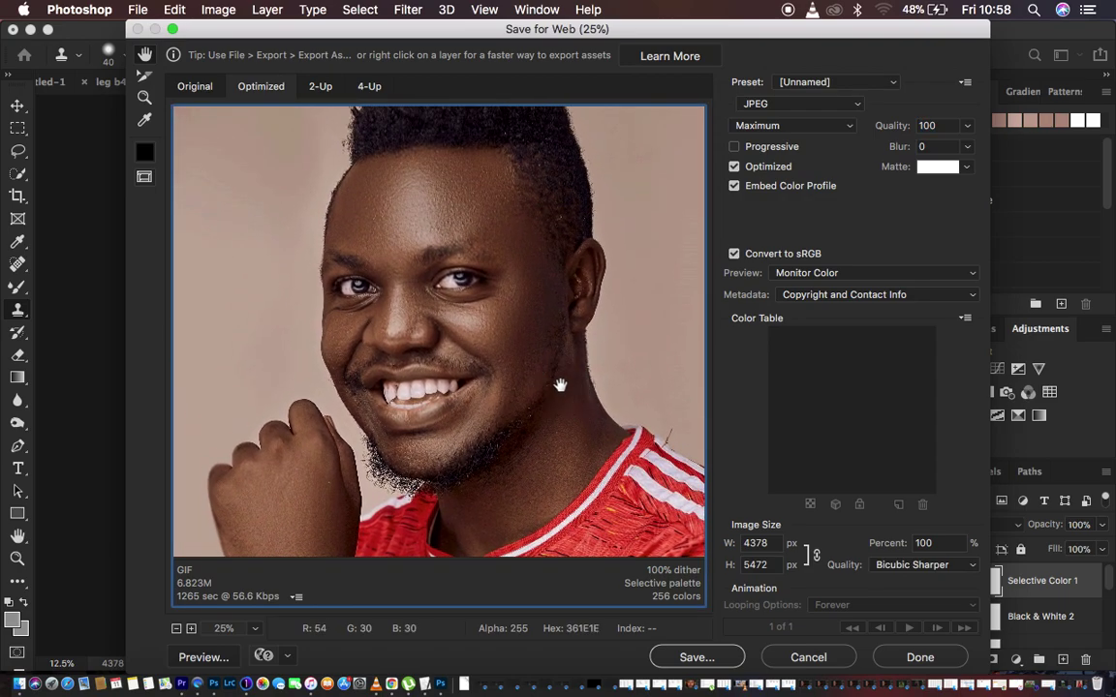
pyautogui.click(197, 89)
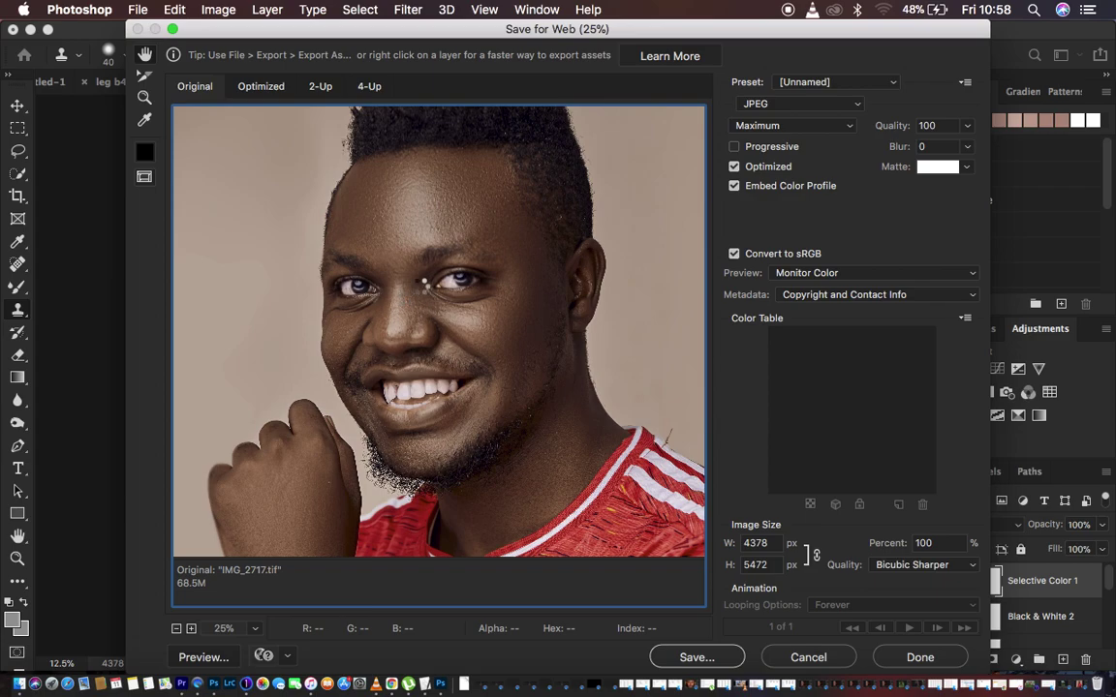
pyautogui.press('super+2')
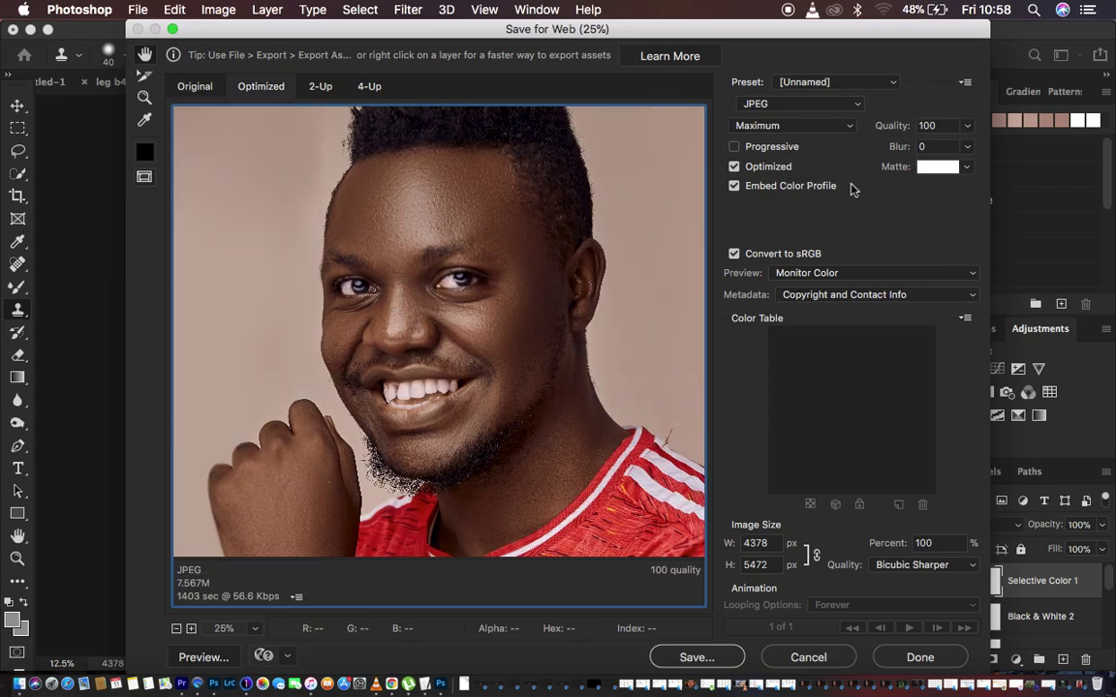
# Choose JPEG at Maximum quality and Bicubic Sharper resampling for the web export
pyautogui.click(781, 105)
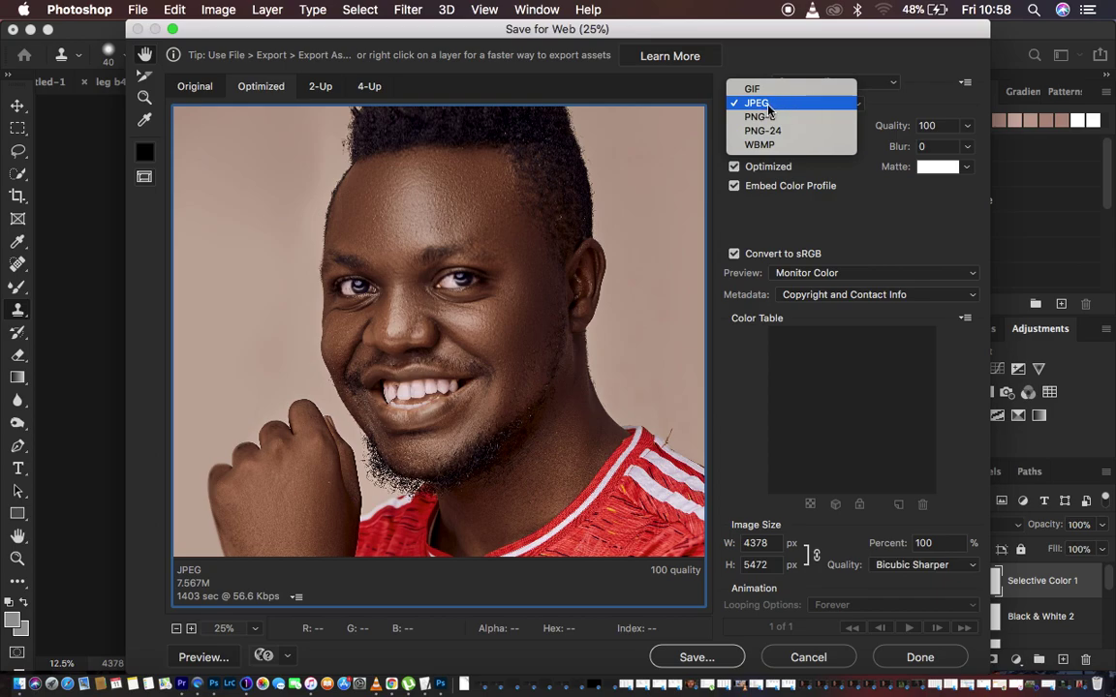
pyautogui.click(783, 105)
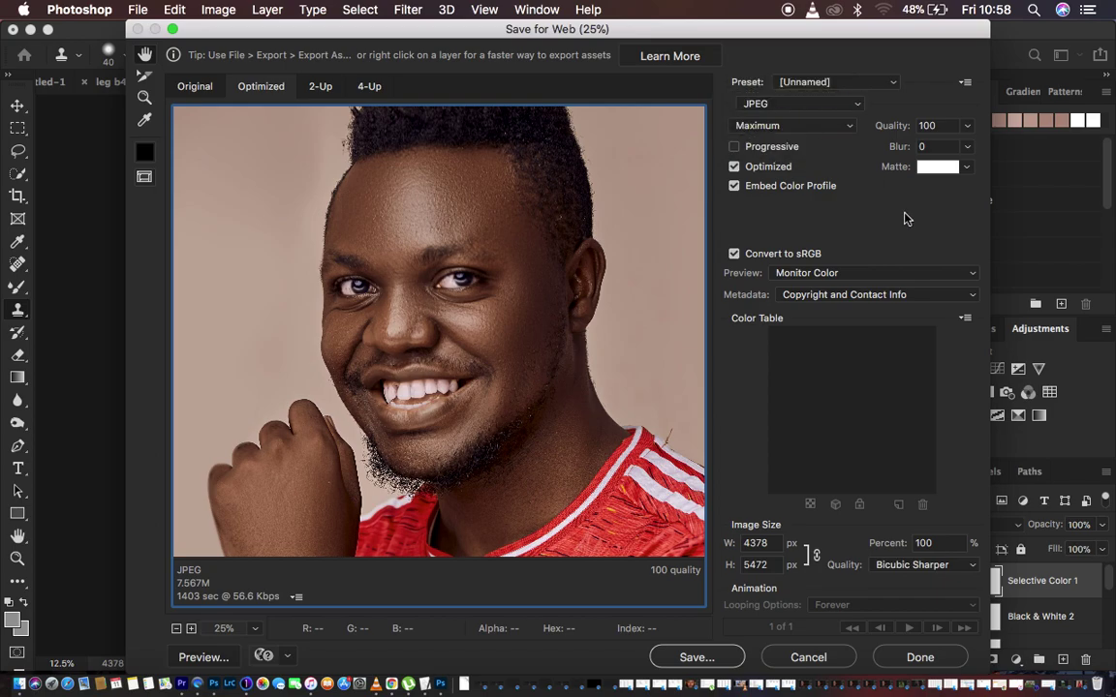
pyautogui.click(846, 130)
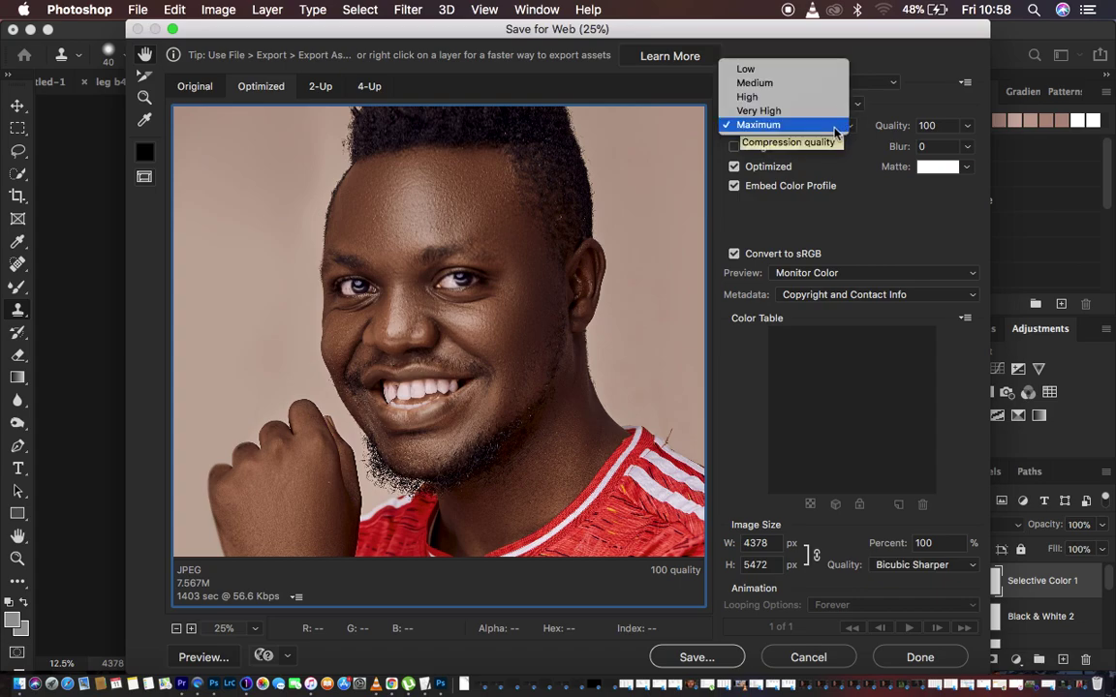
pyautogui.click(757, 123)
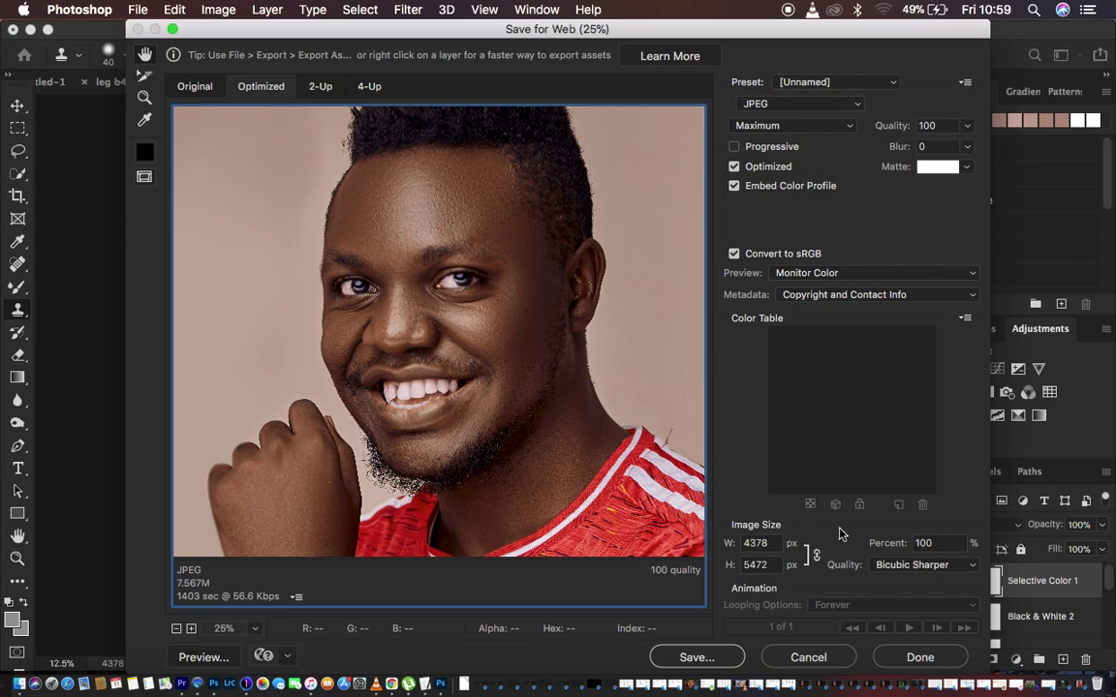
pyautogui.click(915, 566)
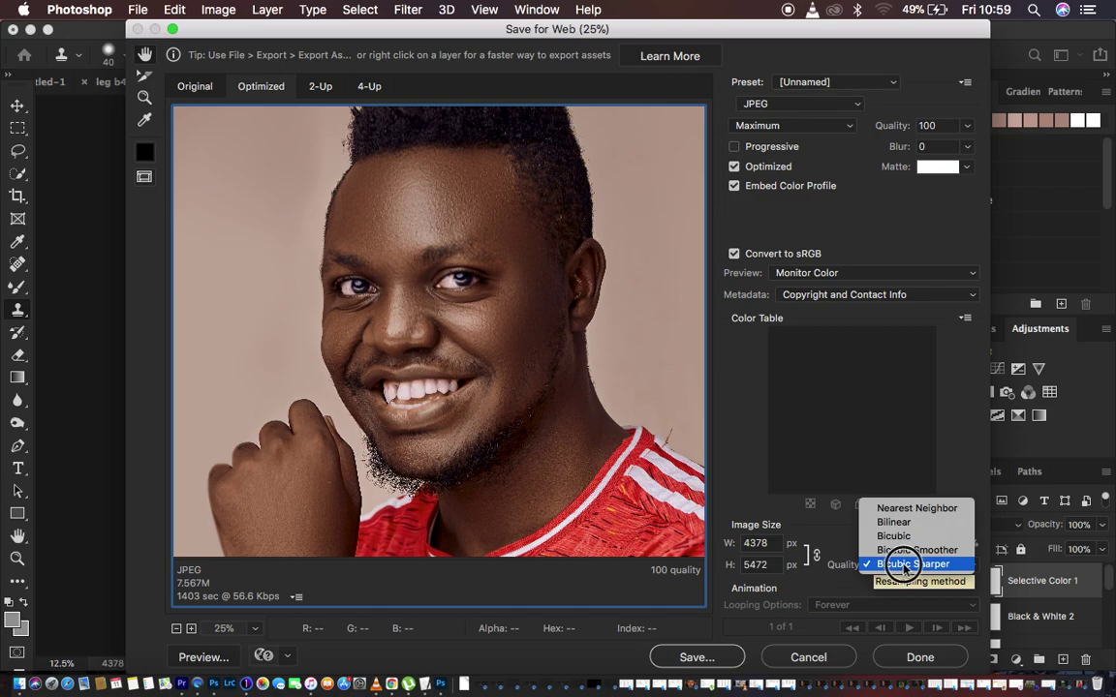
pyautogui.click(903, 565)
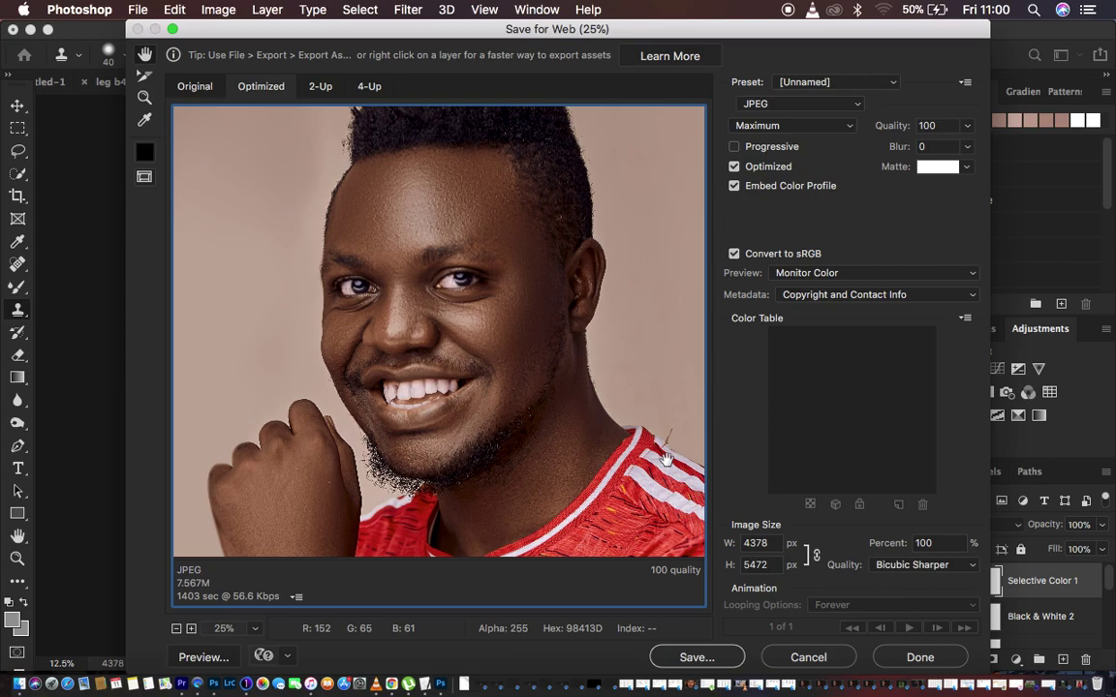
pyautogui.click(917, 568)
pyautogui.click(914, 565)
# Review the file name, Images Only format and destination folder for saving the web JPEG, and cancel the web export
pyautogui.click(701, 657)
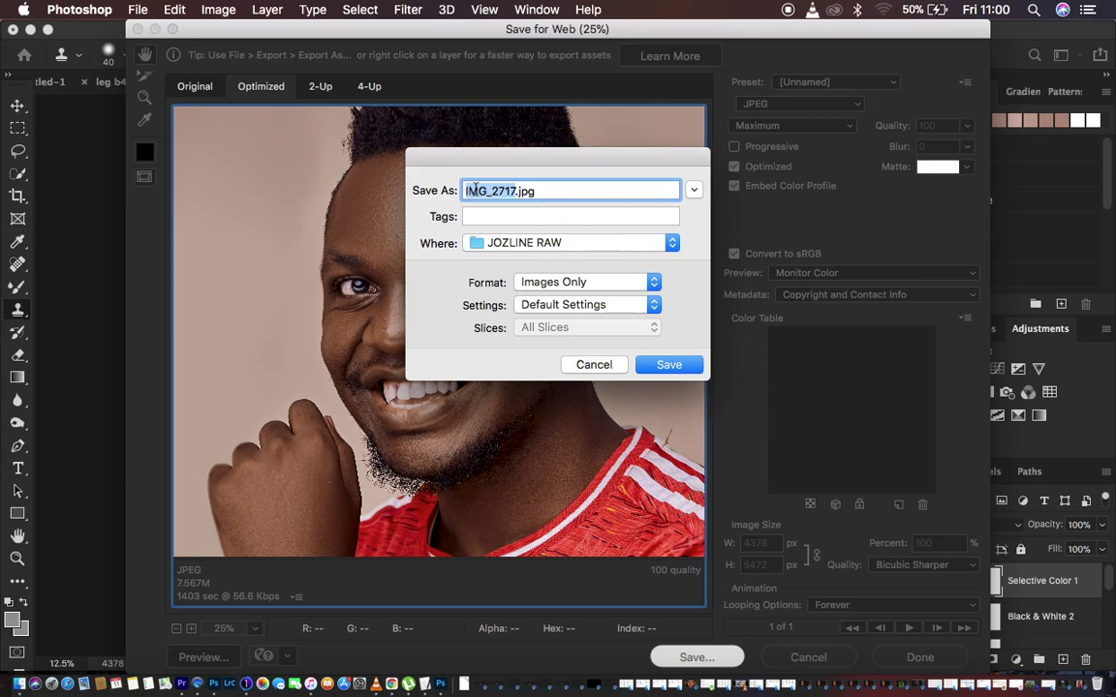
pyautogui.press('super+a')
pyautogui.doubleClick(524, 190)
pyautogui.click(653, 287)
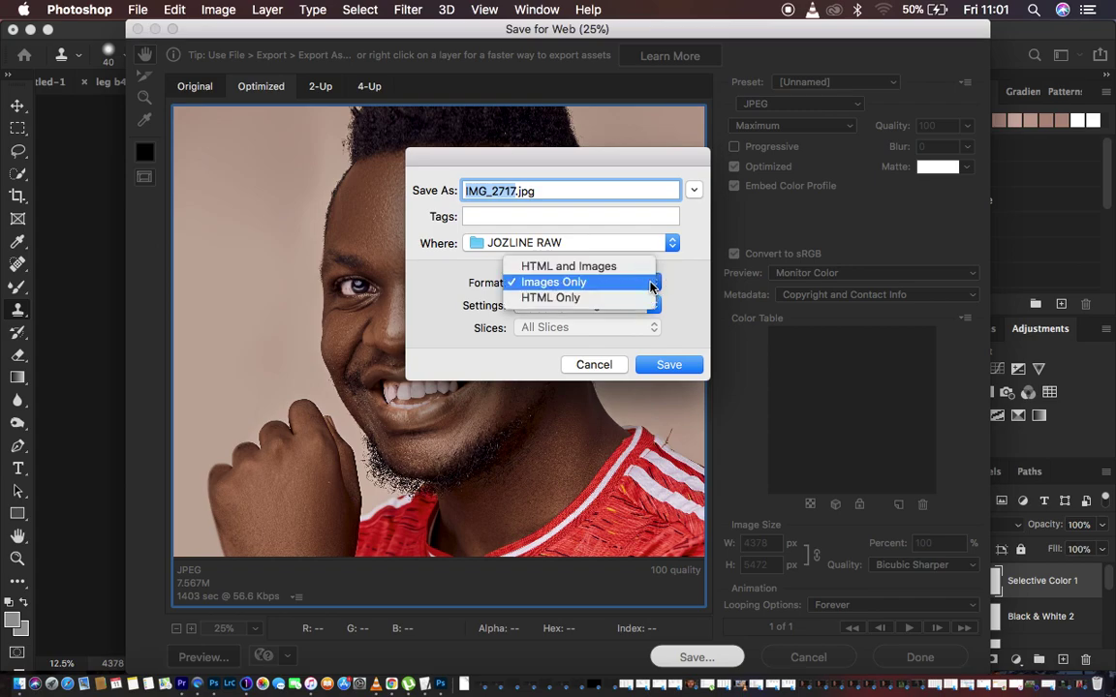
pyautogui.click(651, 284)
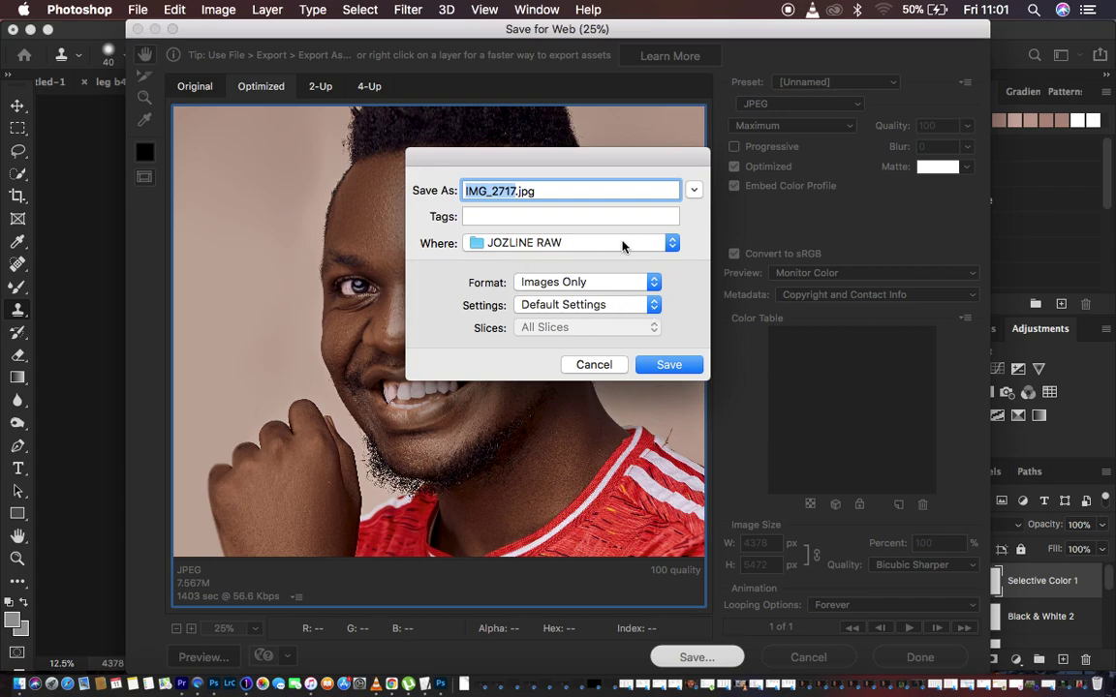
pyautogui.click(672, 243)
pyautogui.click(674, 246)
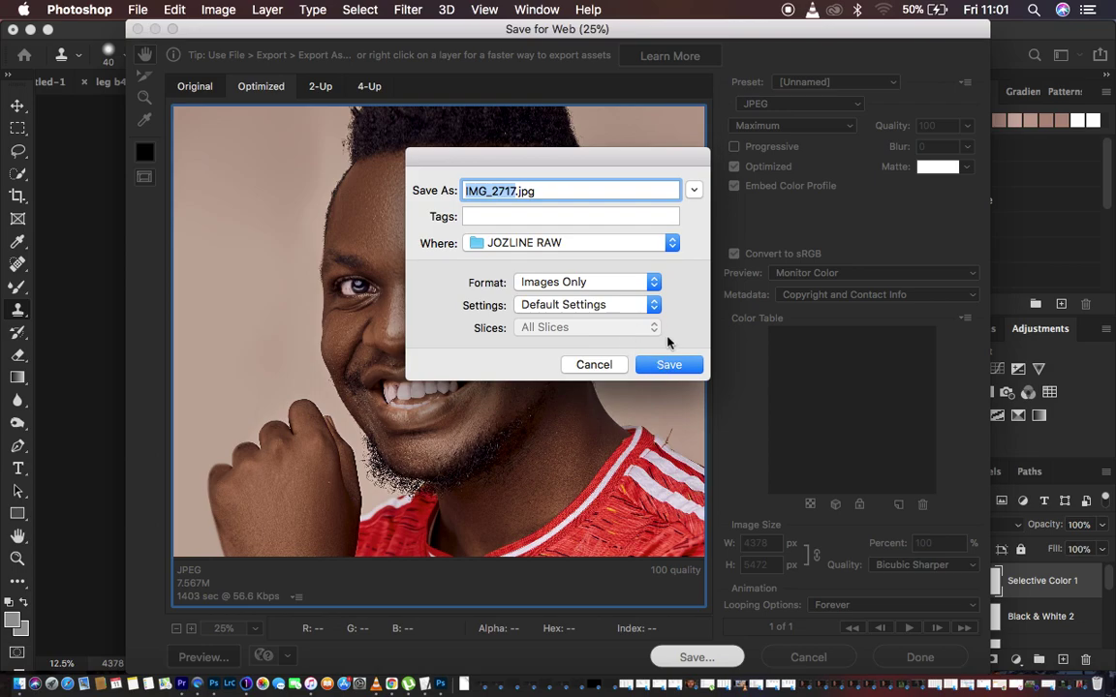
pyautogui.click(595, 366)
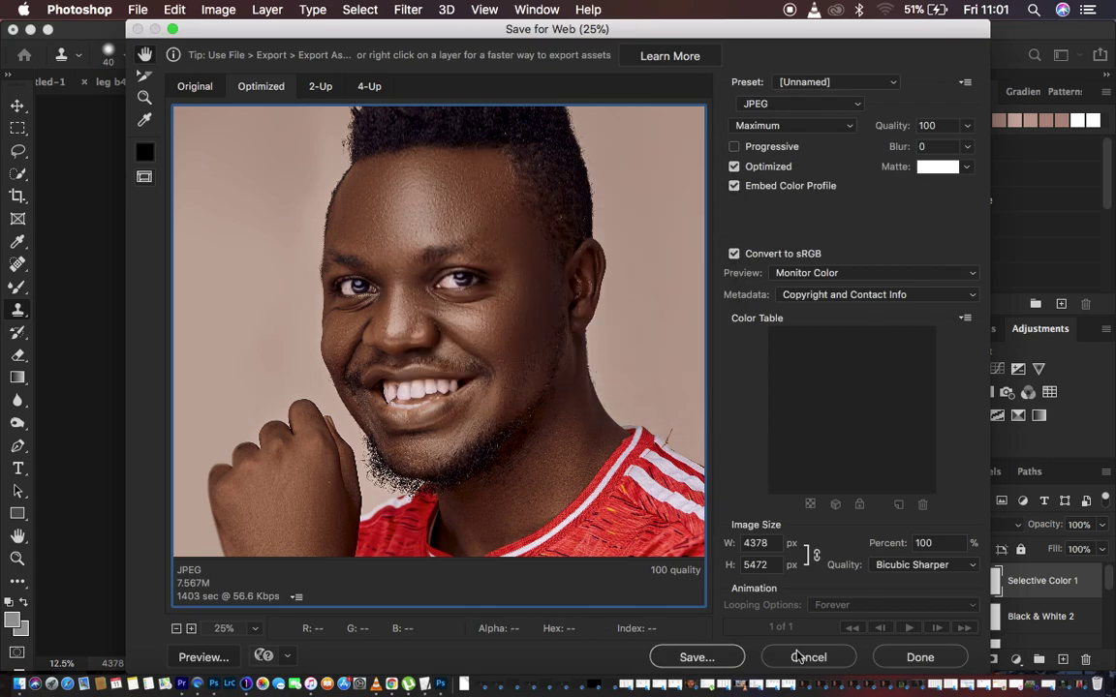
pyautogui.click(796, 657)
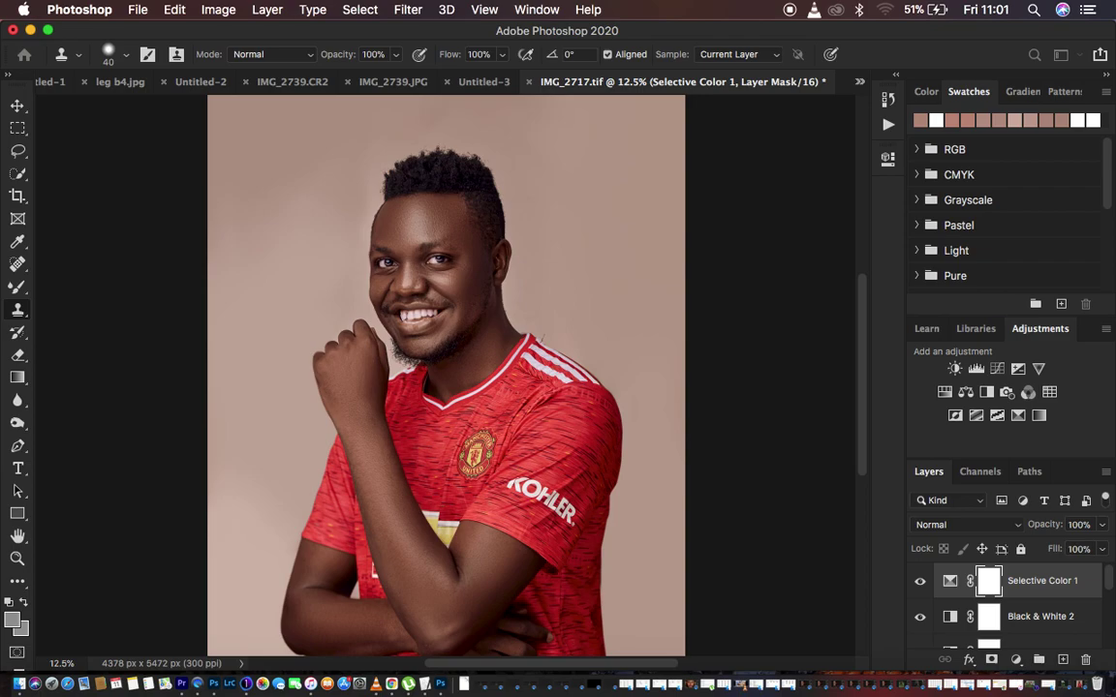
# Open the Export As settings for the portrait image
pyautogui.click(133, 9)
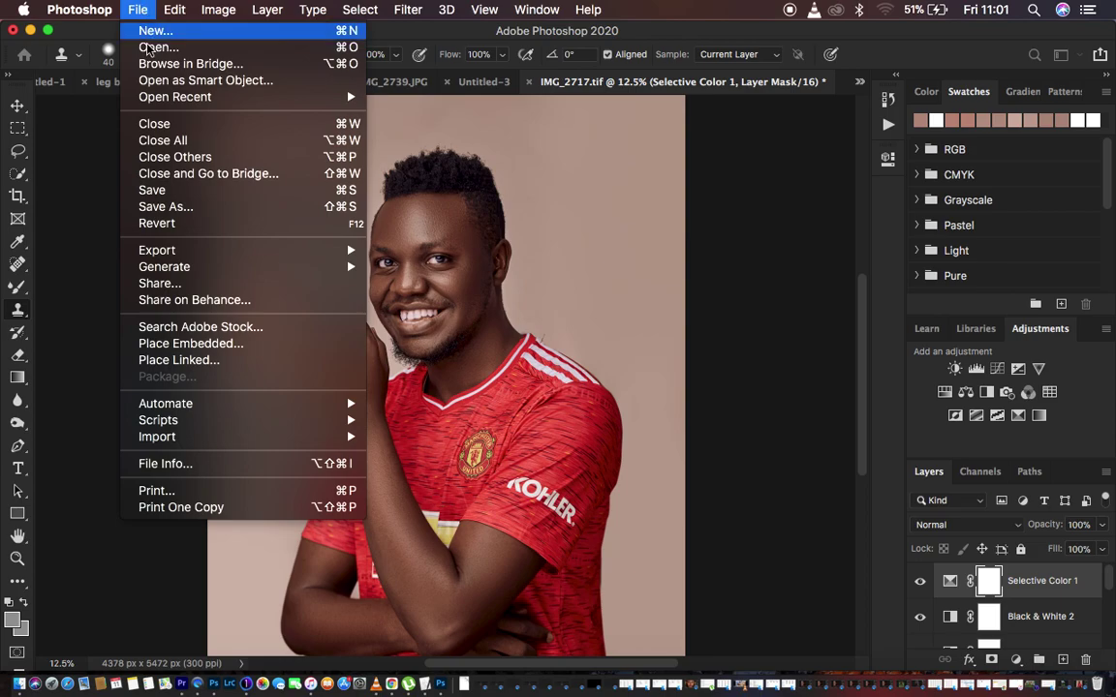
pyautogui.moveTo(214, 251)
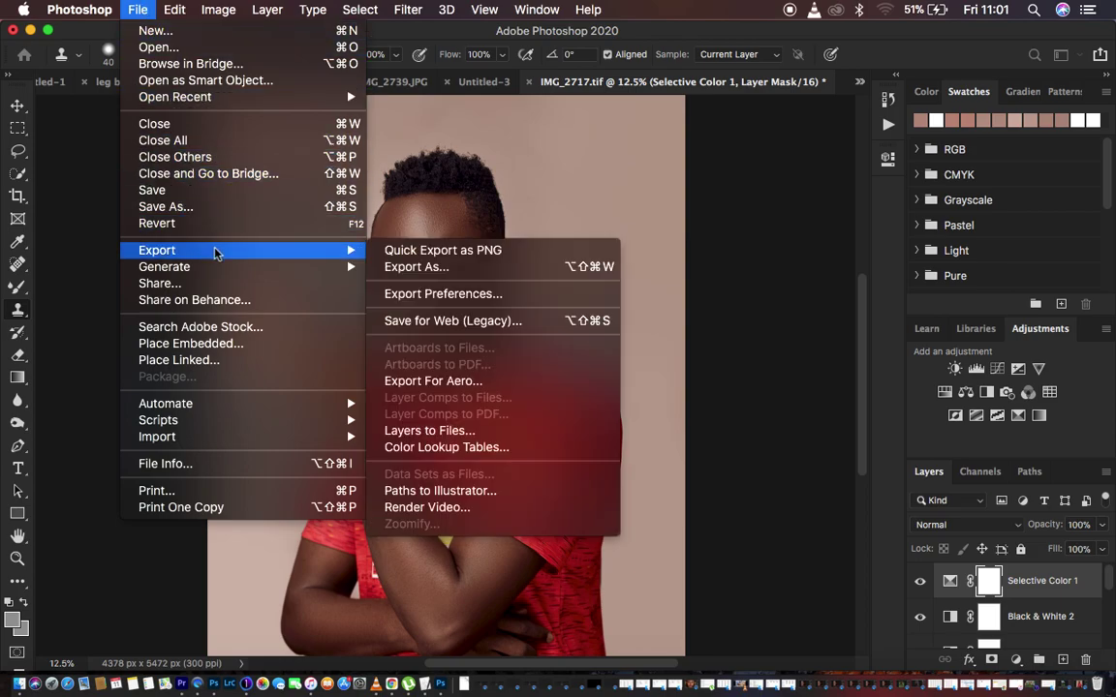
pyautogui.click(435, 276)
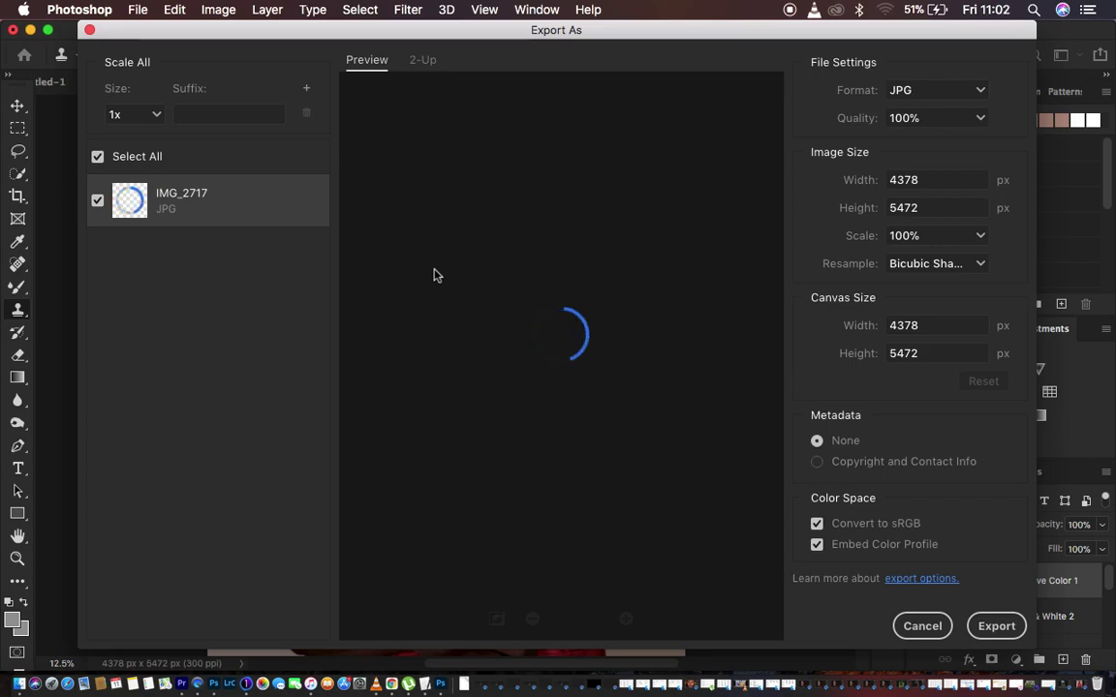
# Turn off color profile embedding and set the export resampling to Bicubic Automatic
pyautogui.click(817, 544)
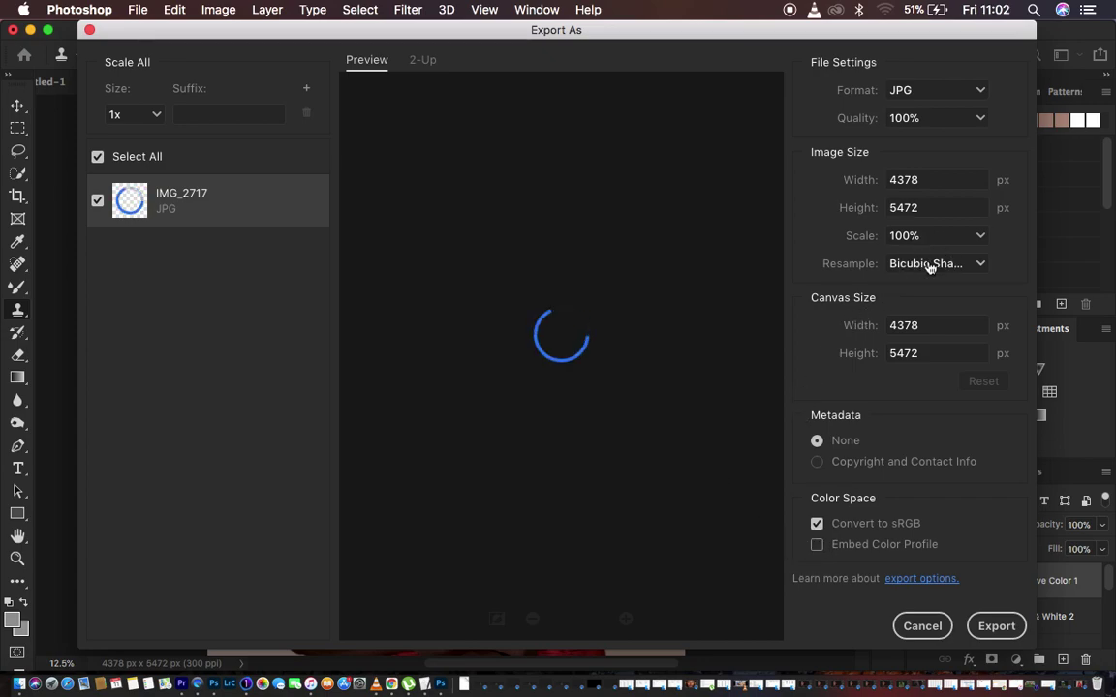
pyautogui.click(929, 264)
pyautogui.click(937, 309)
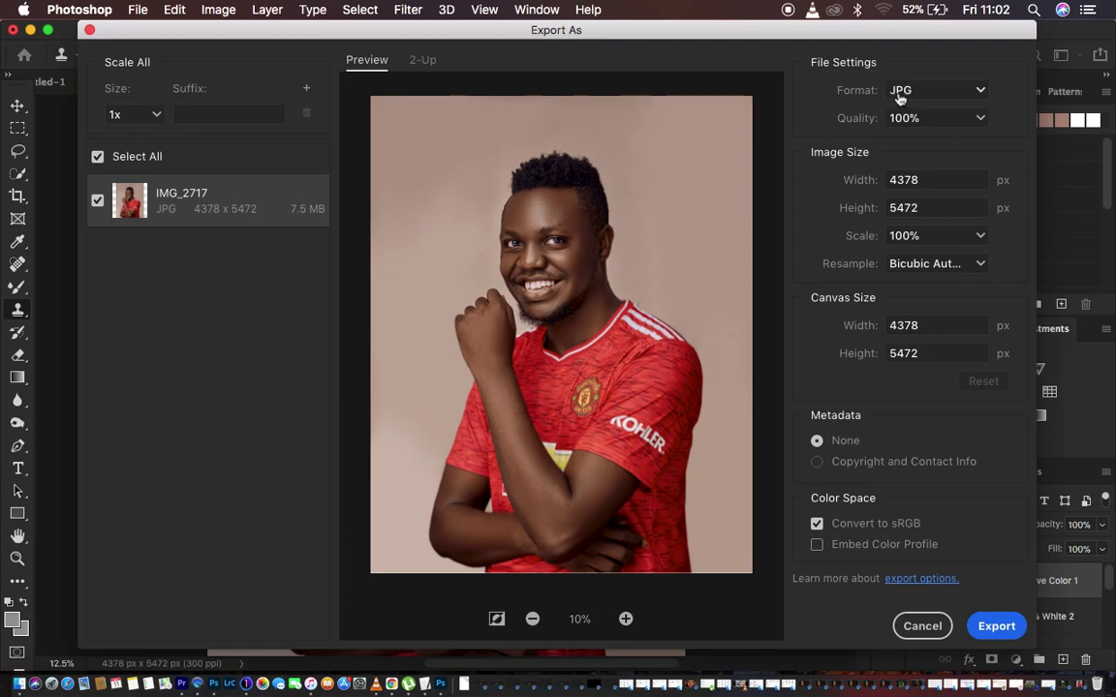
# Set the export file format to JPG with 100% quality
pyautogui.click(913, 92)
pyautogui.click(919, 140)
pyautogui.click(979, 121)
pyautogui.moveTo(979, 150); pyautogui.dragTo(1013, 152)
pyautogui.click(800, 114)
# Keep the image scale at 100% and set the resampling method to Bicubic Sharper
pyautogui.click(980, 238)
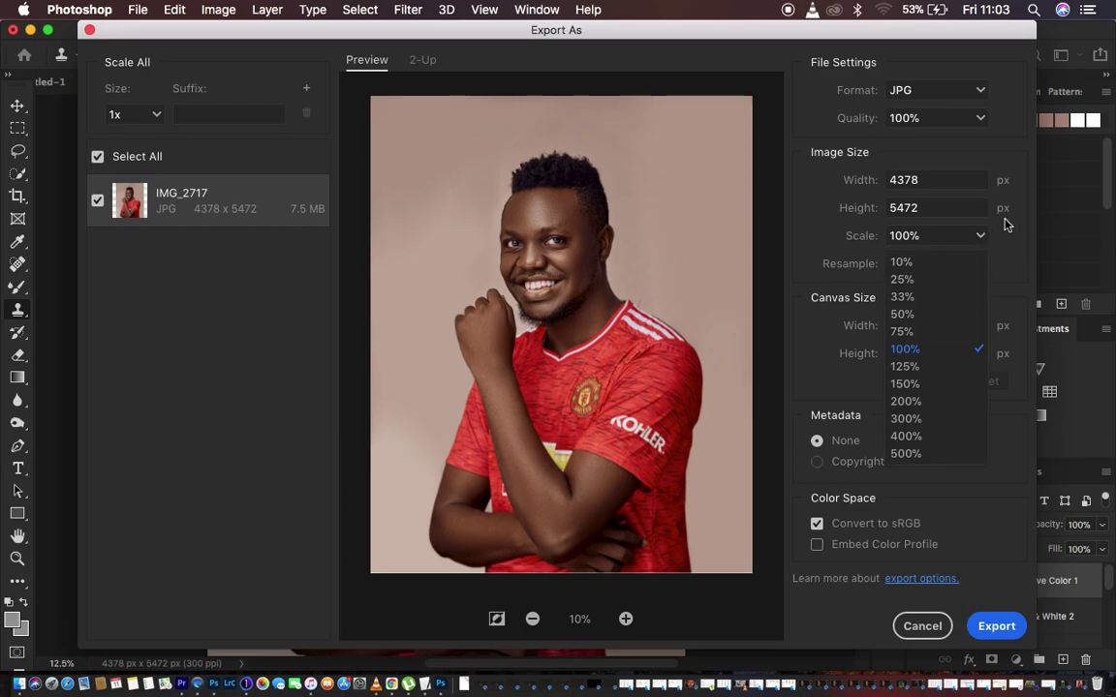
pyautogui.click(1004, 224)
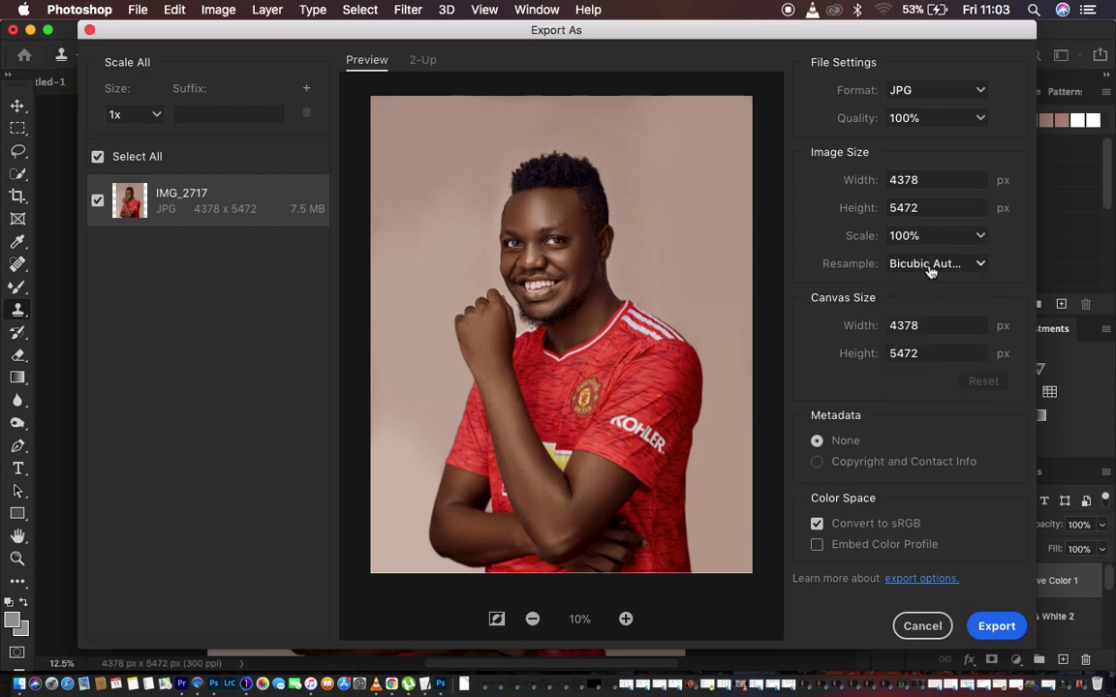
pyautogui.click(933, 271)
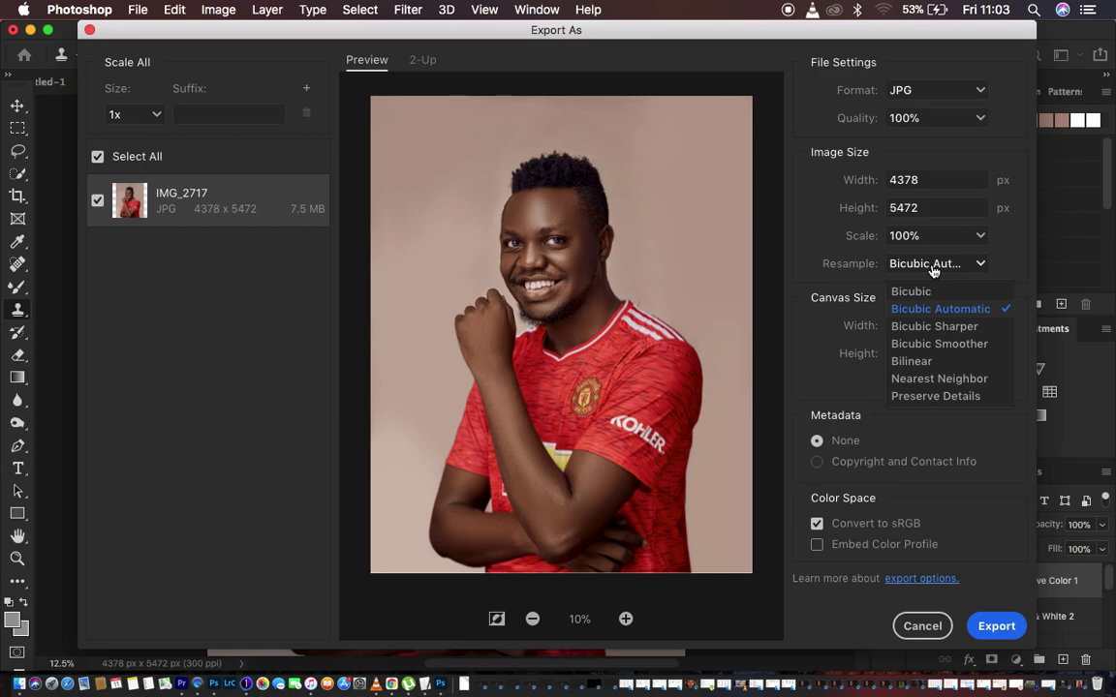
pyautogui.click(936, 326)
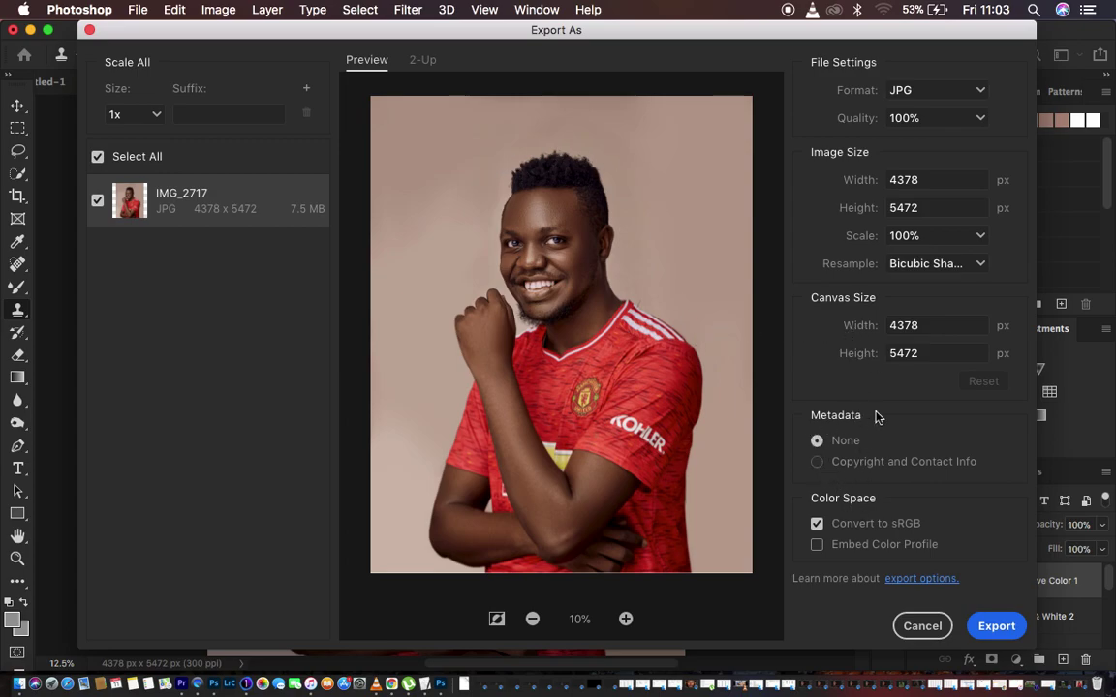
# Set the export metadata to None and enable embedding of the color profile
pyautogui.click(817, 462)
pyautogui.click(817, 442)
pyautogui.click(817, 545)
# Export the image to the Desktop as IMG_2717.jpg
pyautogui.click(991, 626)
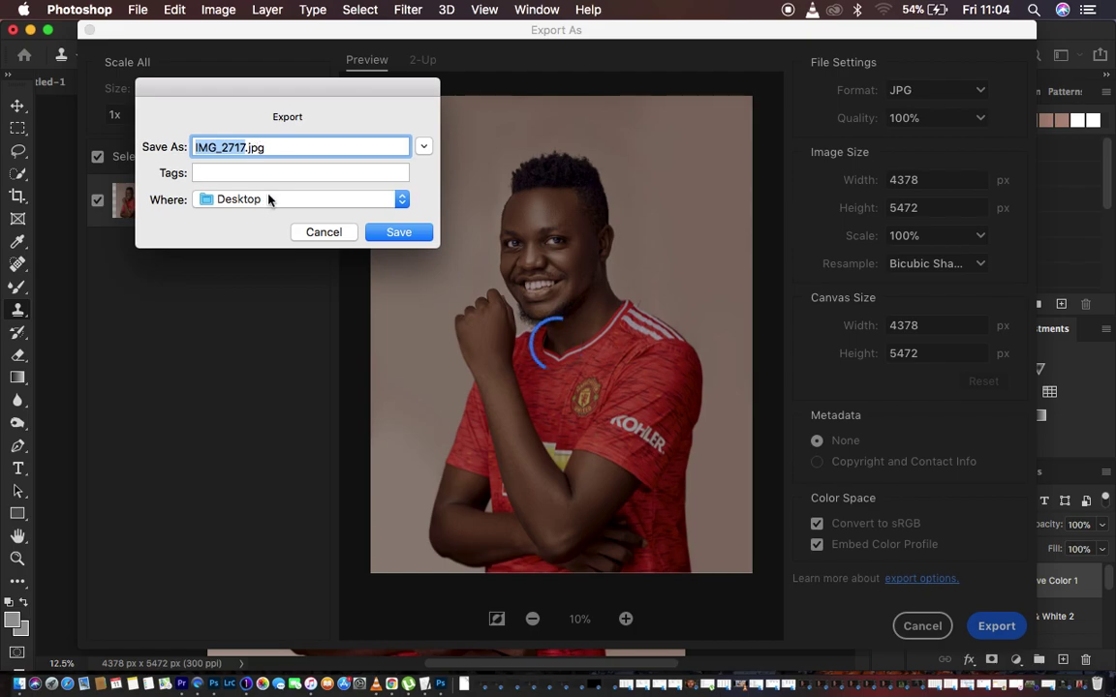
pyautogui.click(406, 236)
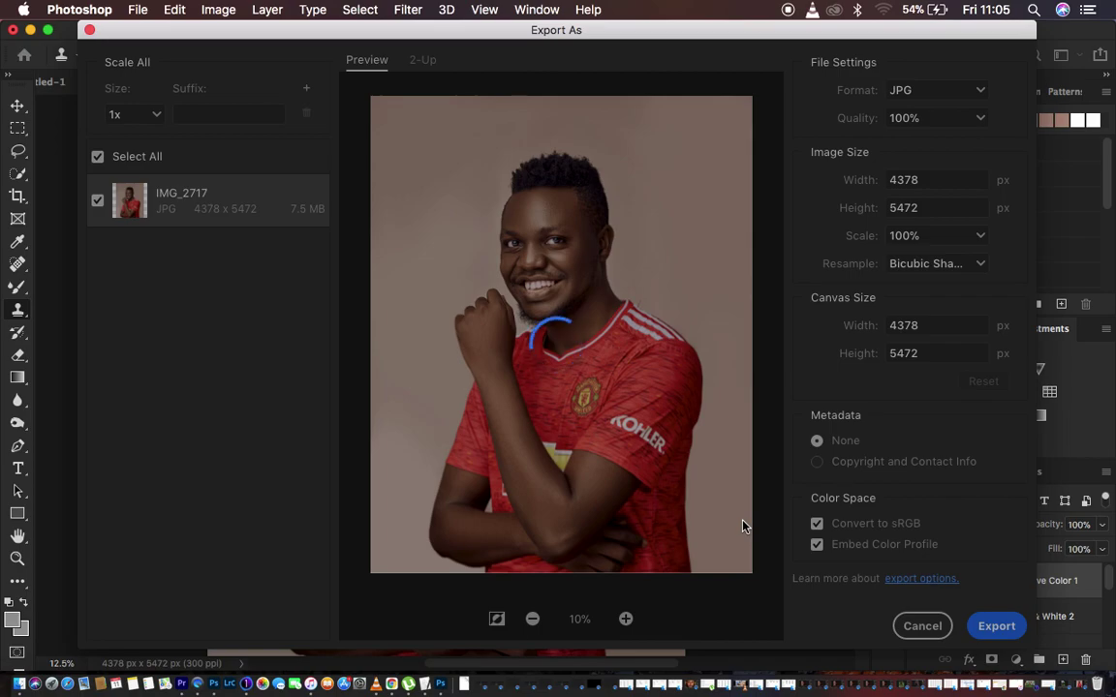
pyautogui.press('Escape')
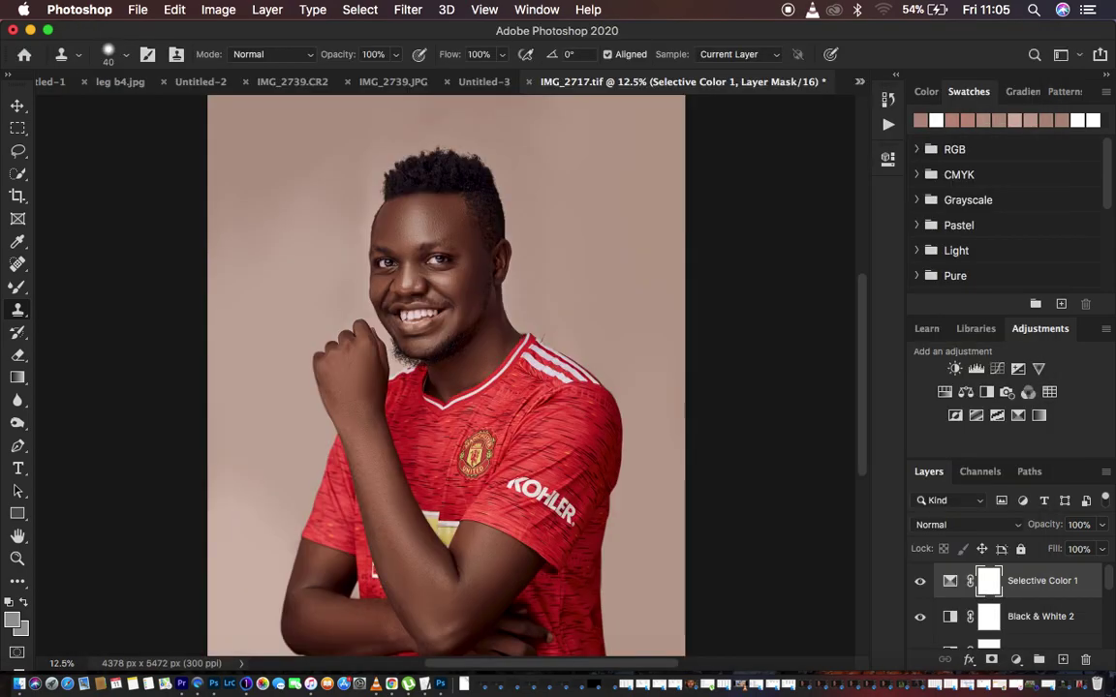